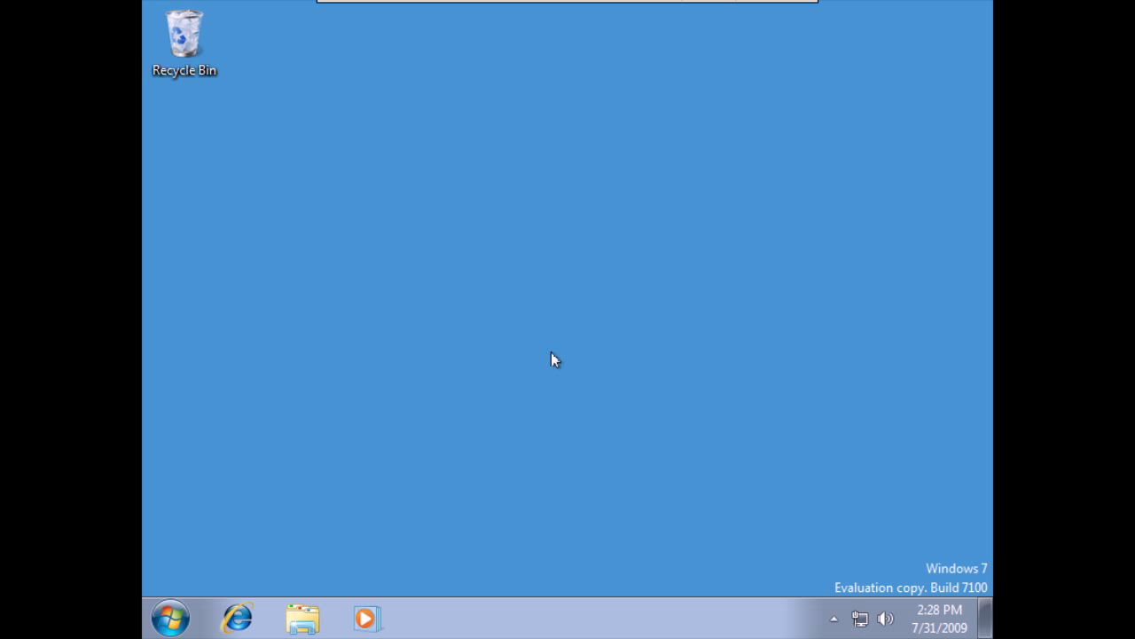
Open a file explorer window and browse to the root of Local Disk (C:)
left_click(310, 626)
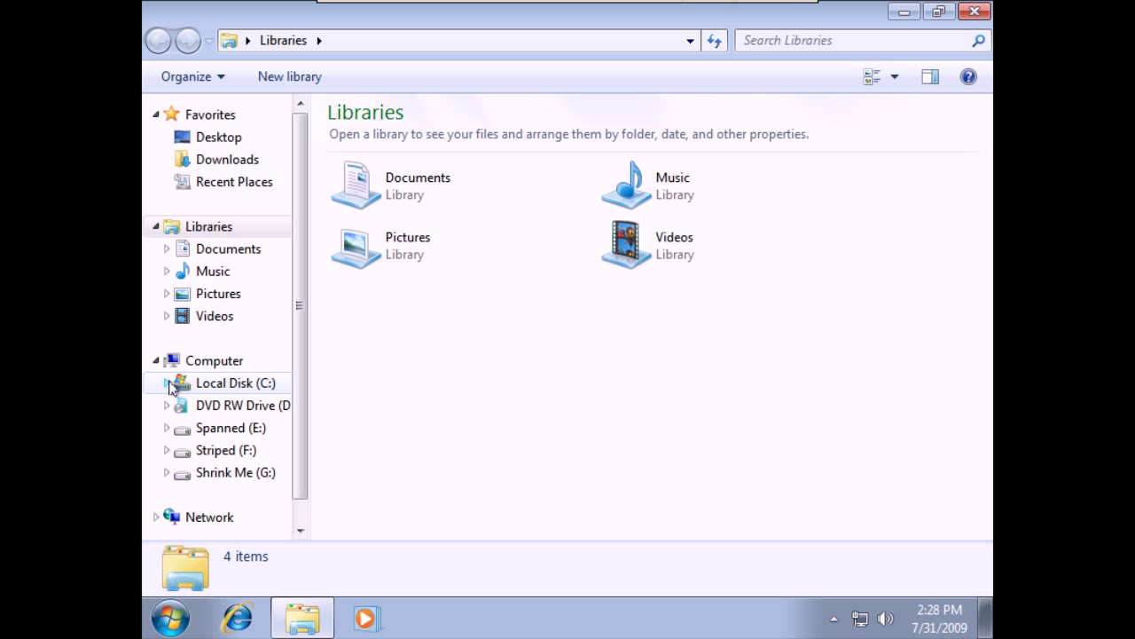
left_click(167, 383)
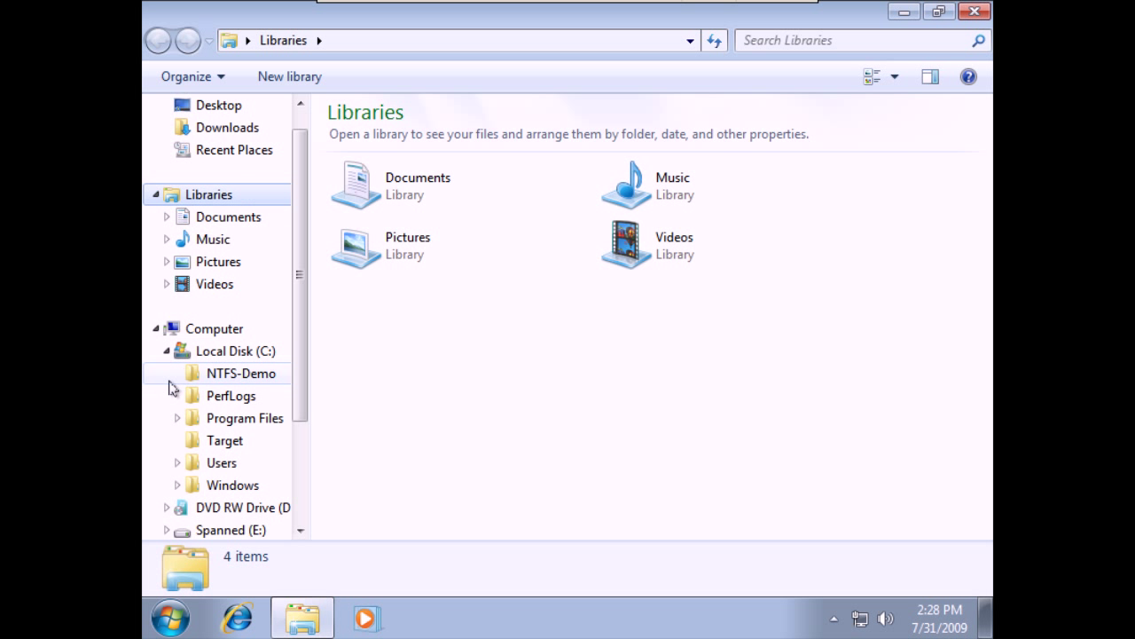
left_click(227, 353)
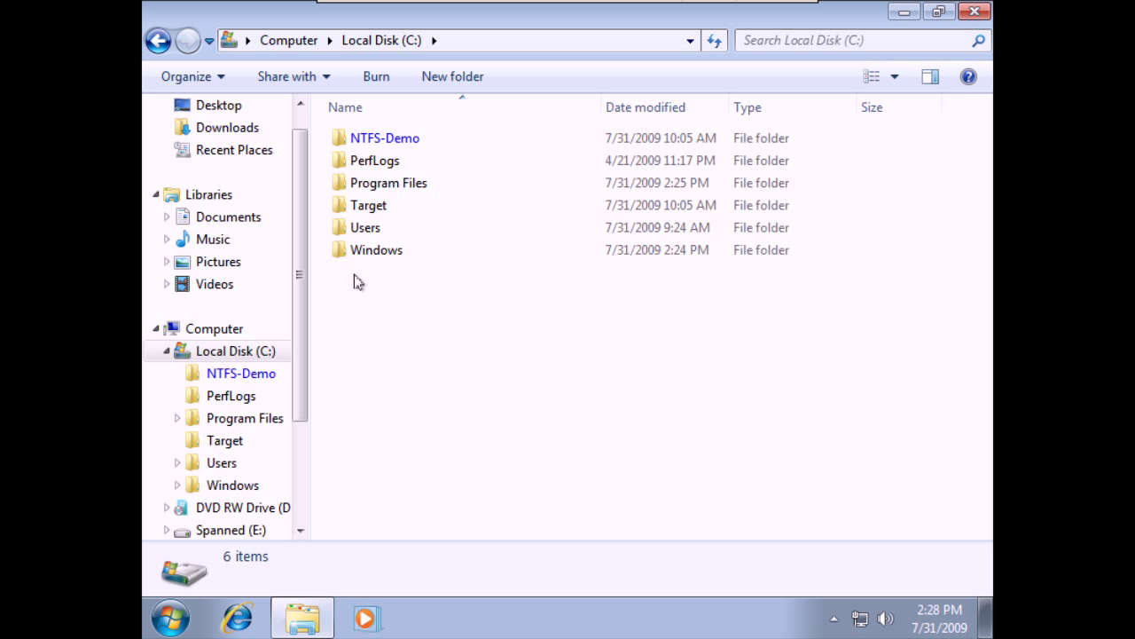
Create a folder named "Important Files Folder" in the root of the C: drive
right_click(355, 275)
mouse_move(502, 479)
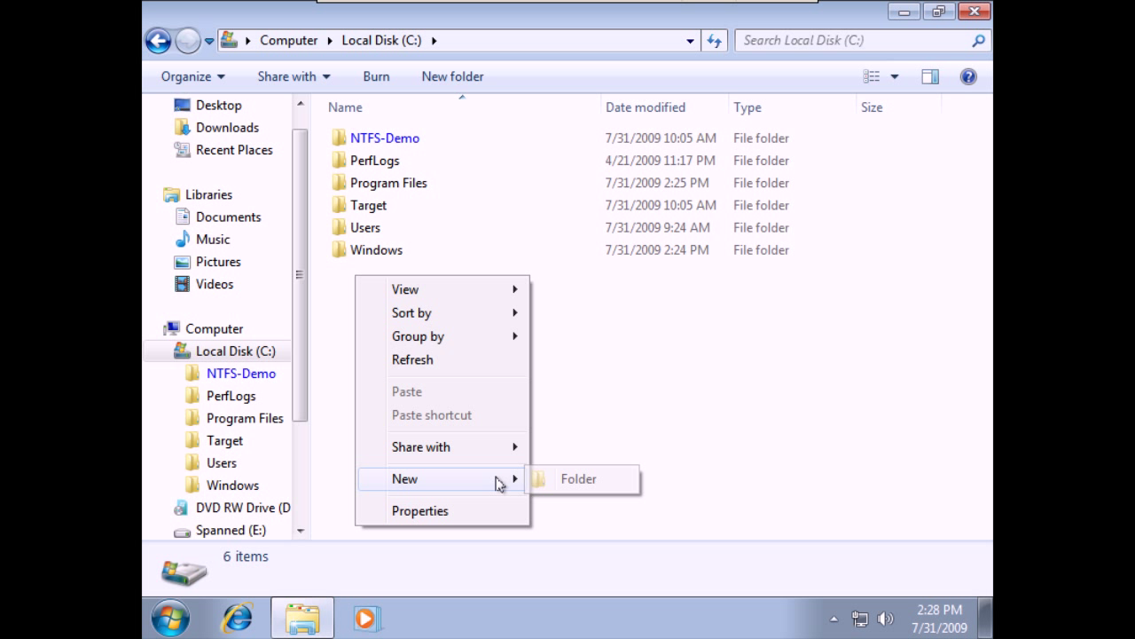
left_click(563, 478)
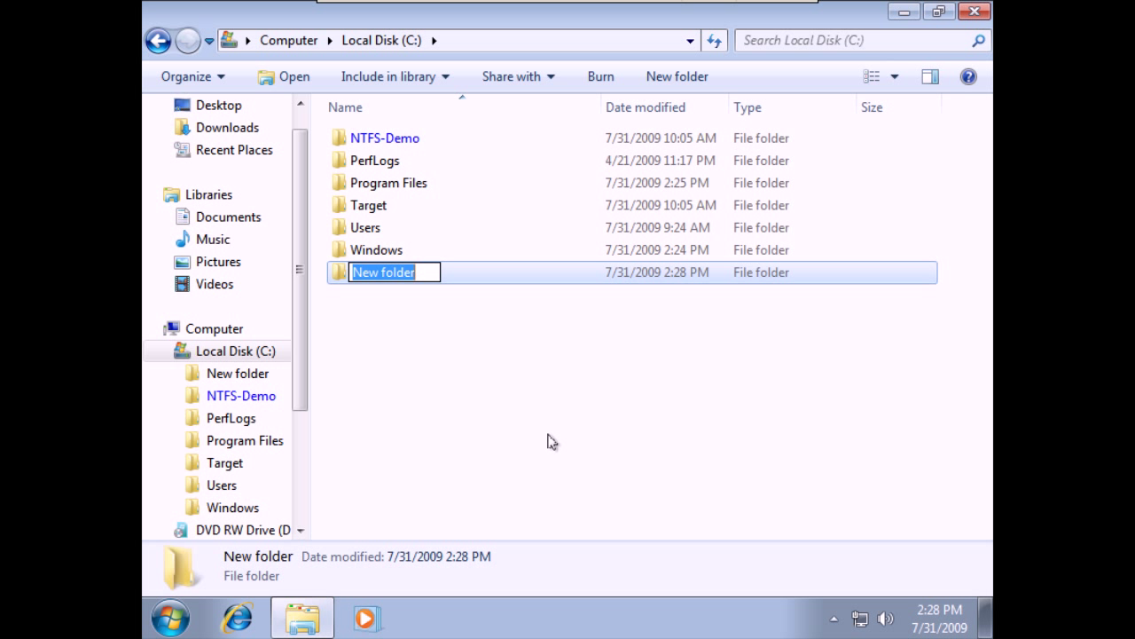
type("Import")
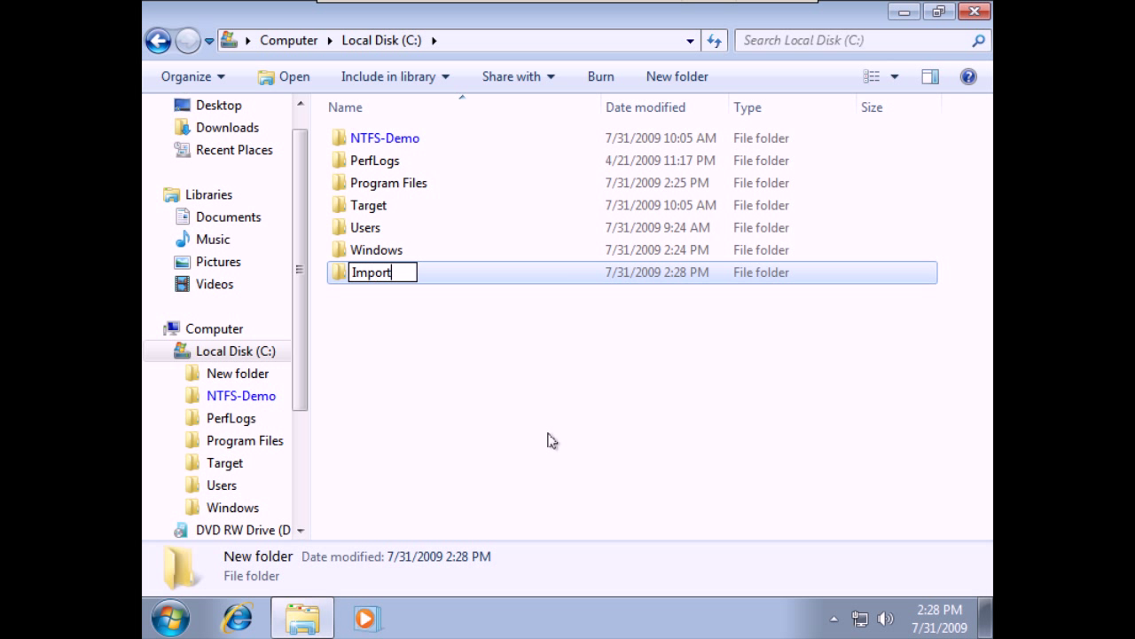
type("an Files Folder")
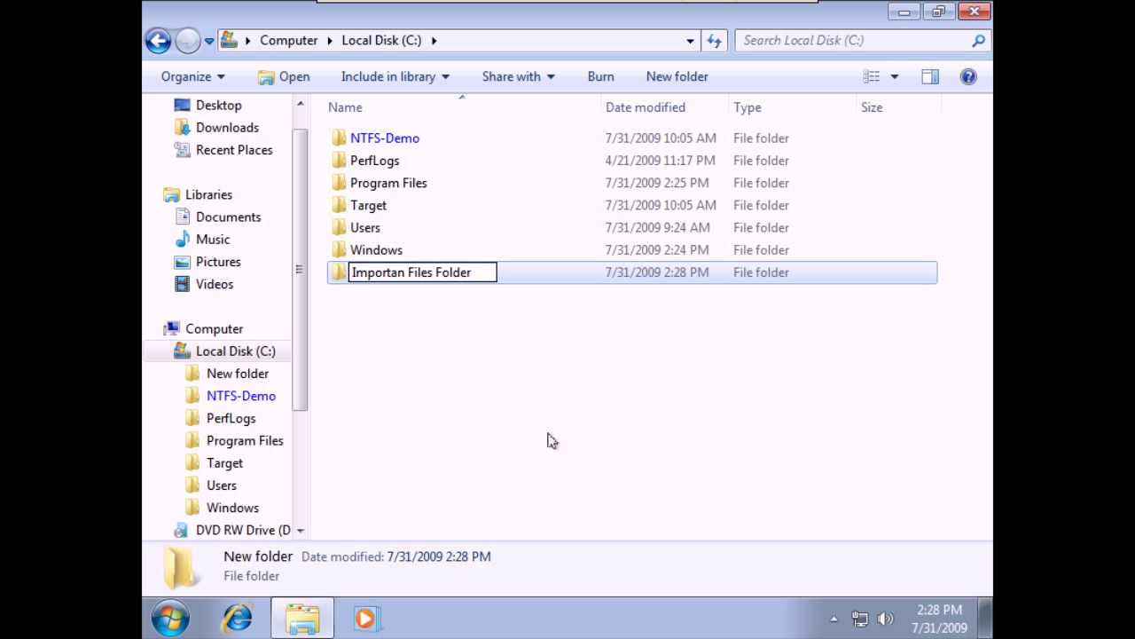
key("Return")
left_click(390, 279)
left_click(400, 275)
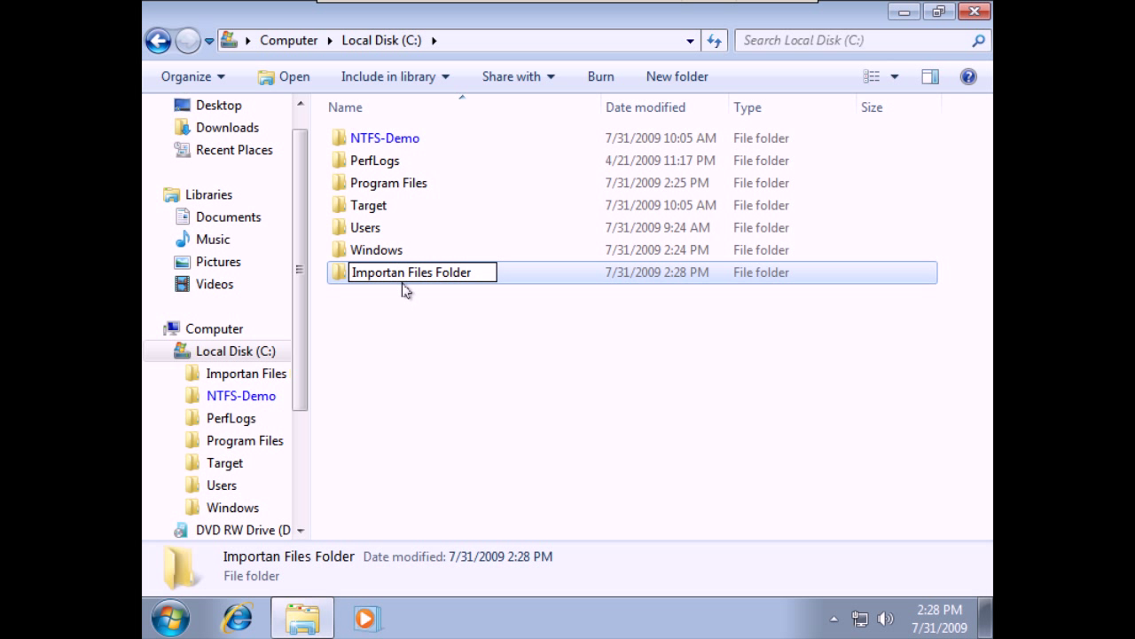
type("t")
key("Return")
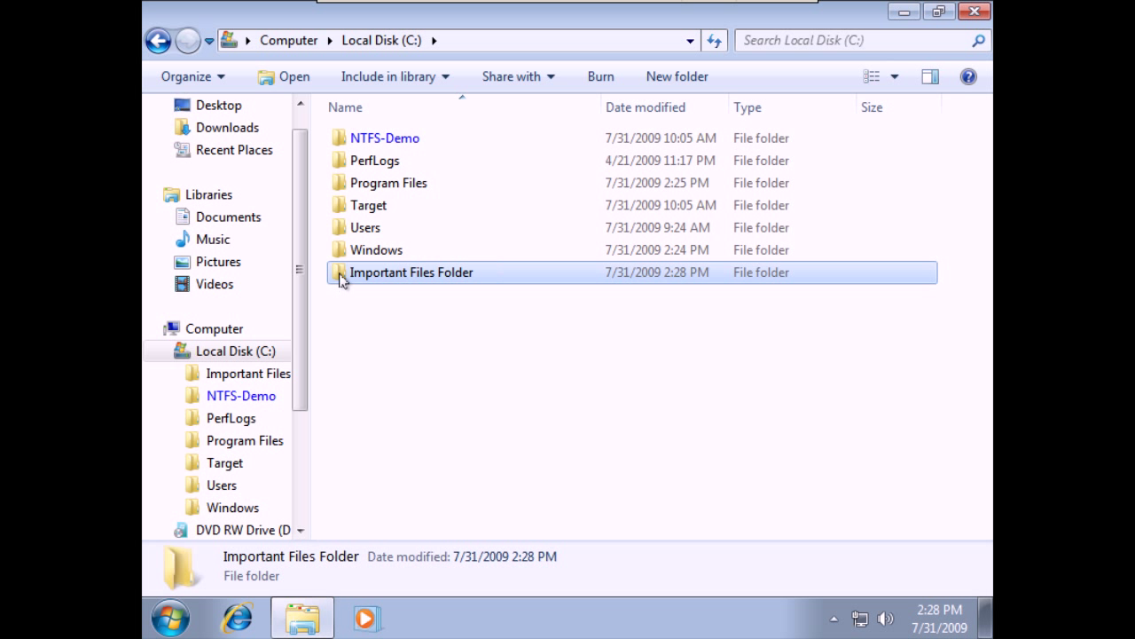
Create a text document named "Important File" inside Important Files Folder
double_click(359, 273)
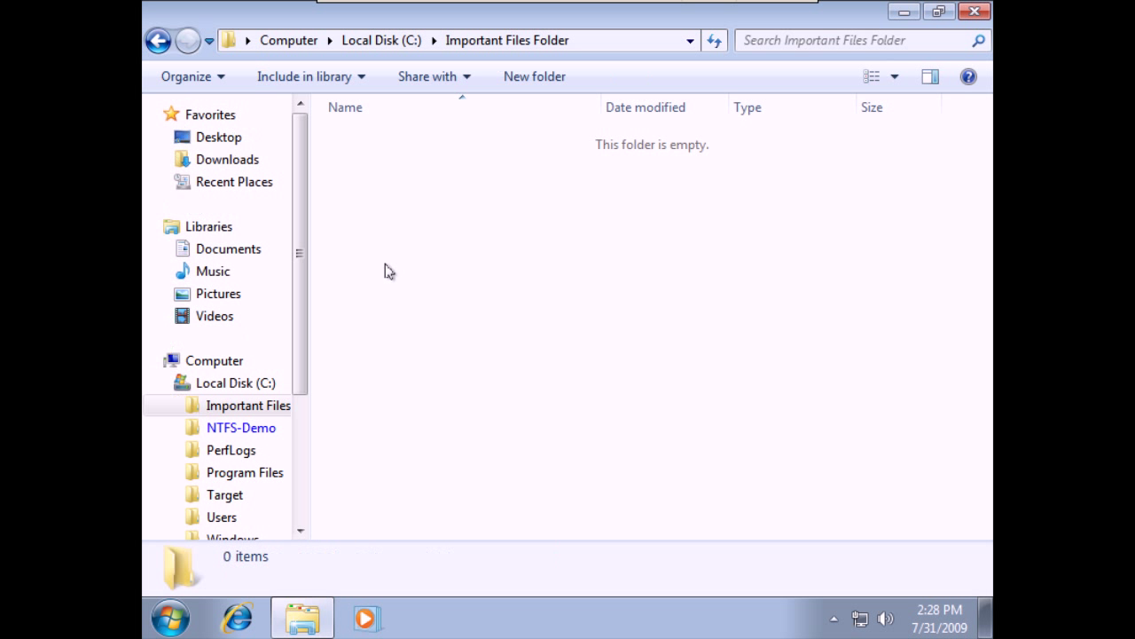
right_click(401, 264)
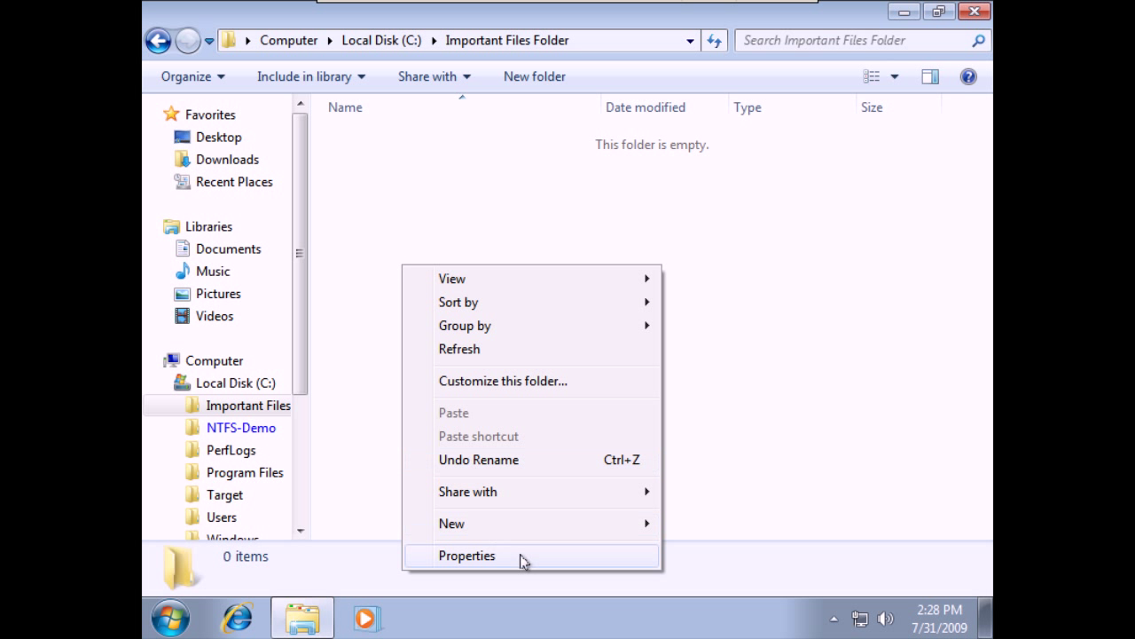
mouse_move(605, 525)
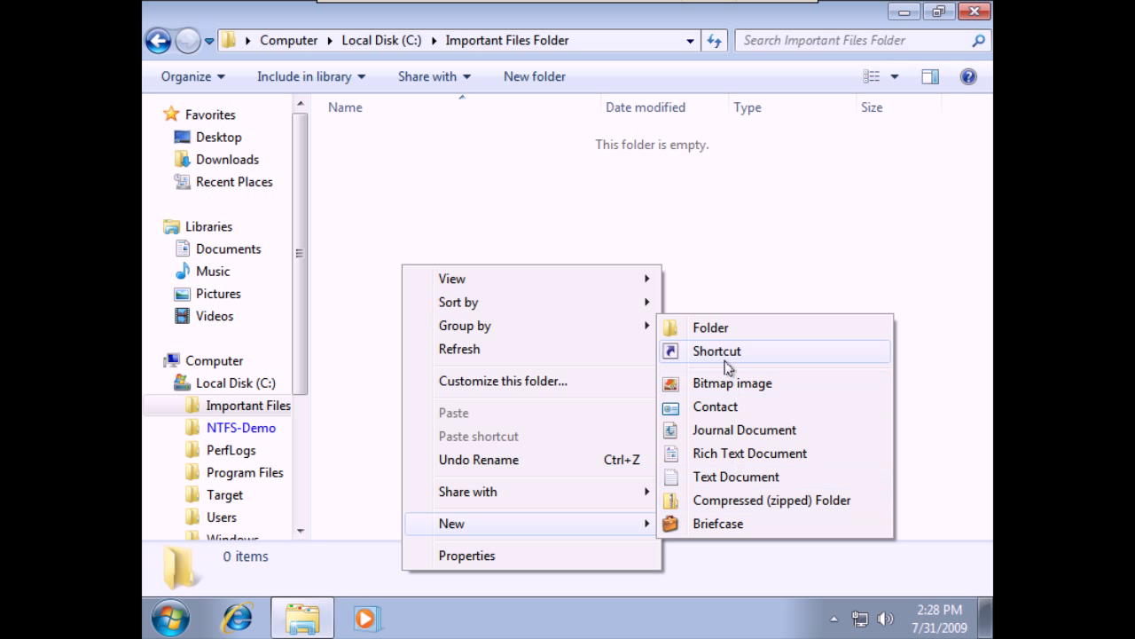
left_click(748, 476)
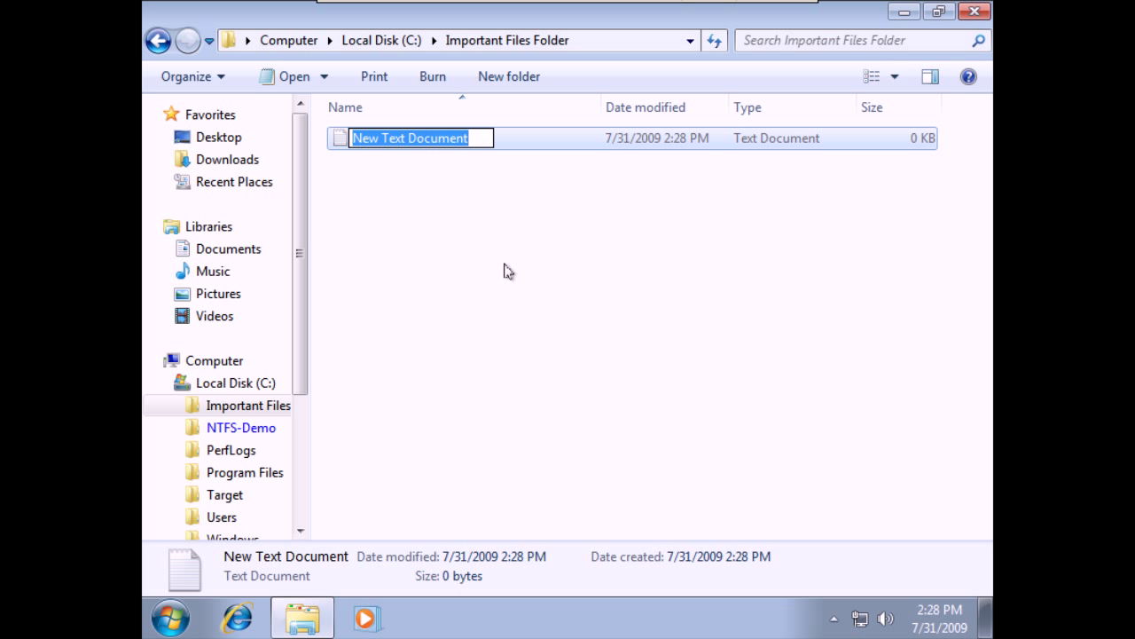
type("Important File")
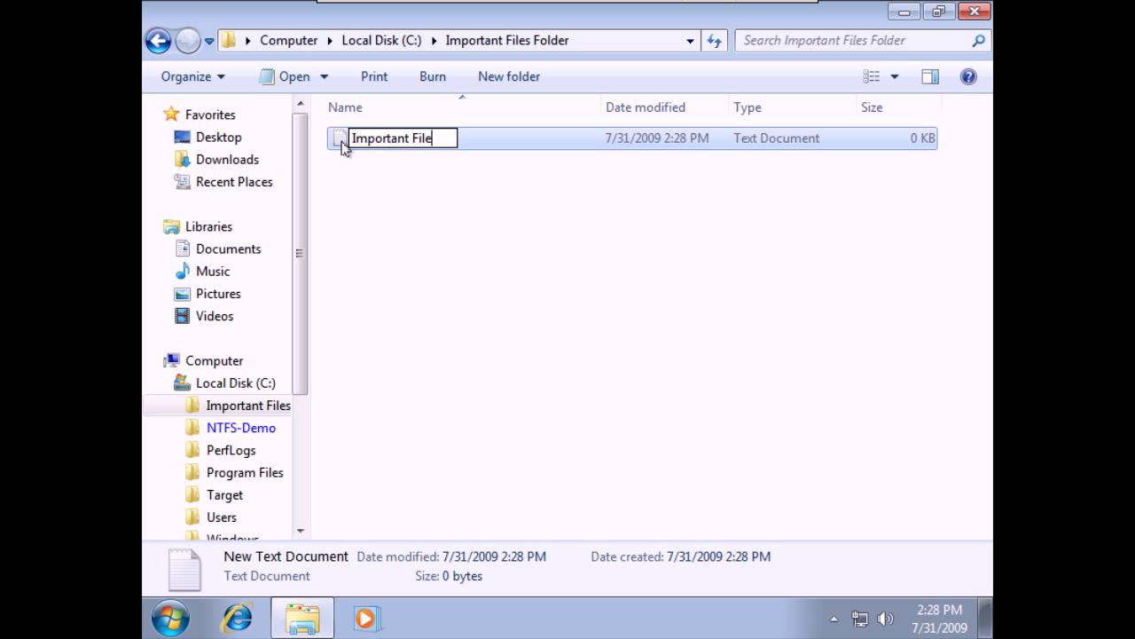
key("Return")
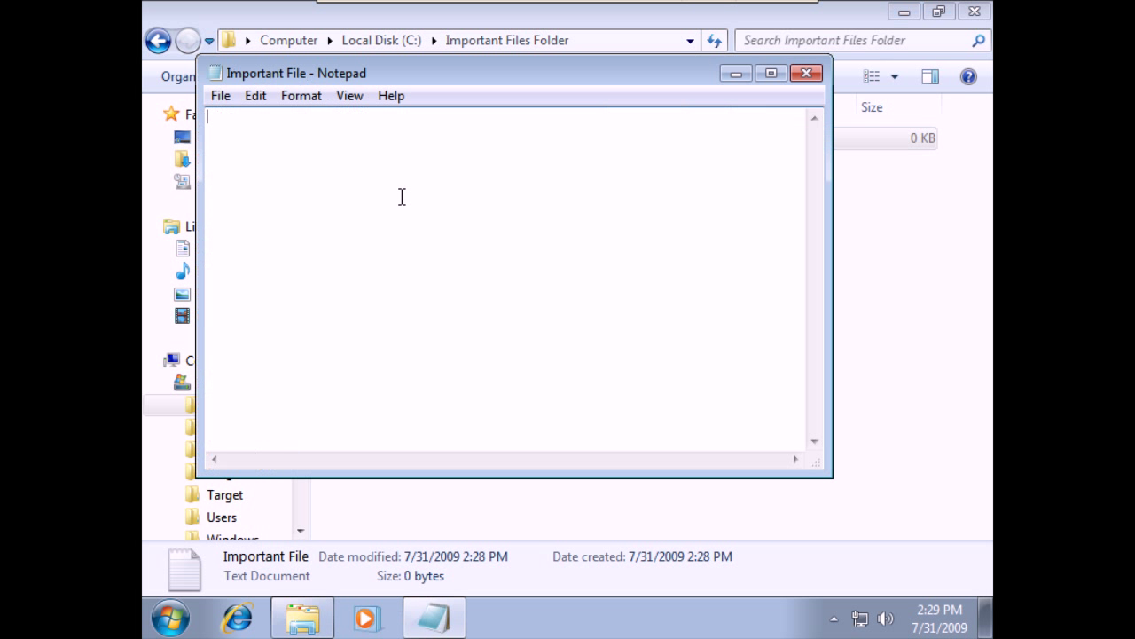
Write "This is Top Secret, Please stay out!" in the Important File document, then close it and save the changes
type("This is Top Secret, Please stay out!")
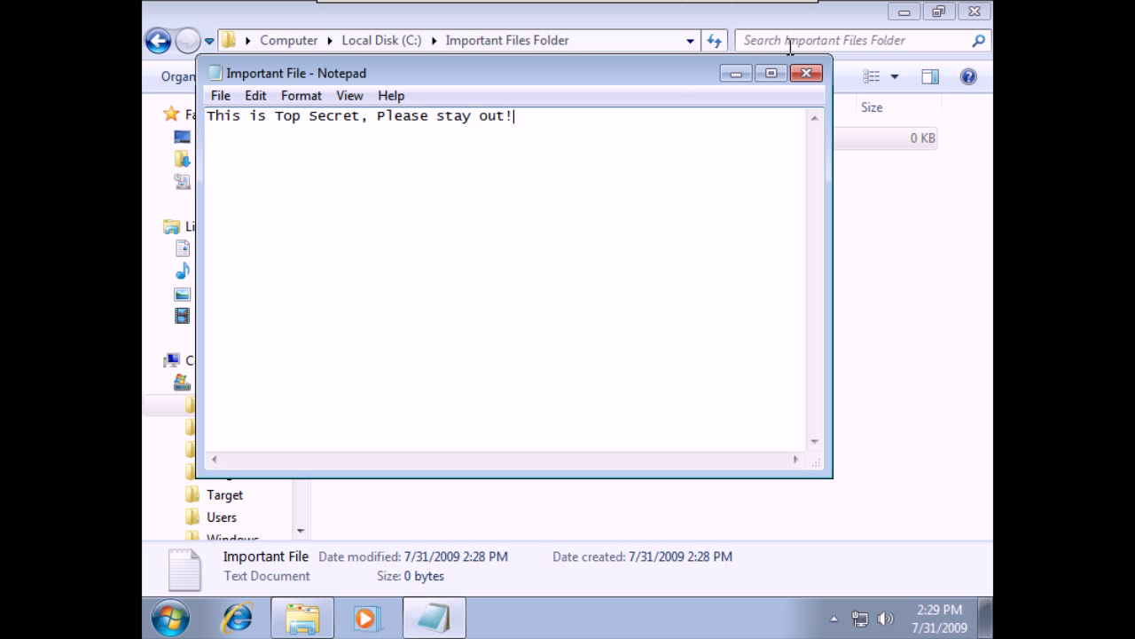
left_click(806, 72)
left_click(542, 321)
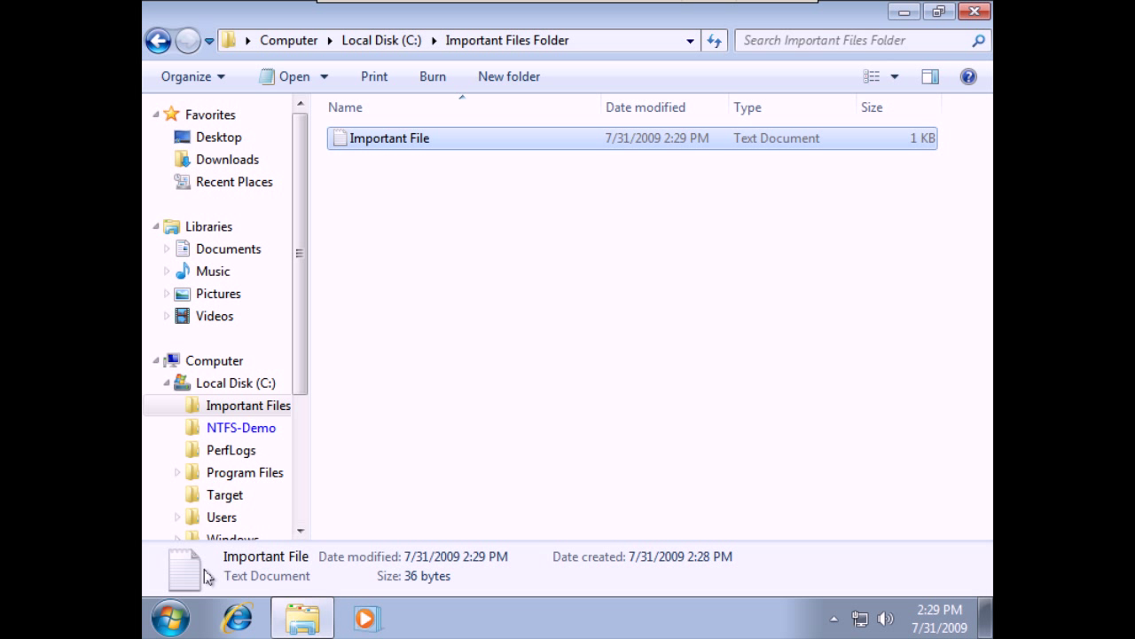
Open Backup and Restore from the Maintenance programs and start setting up a backup
left_click(178, 614)
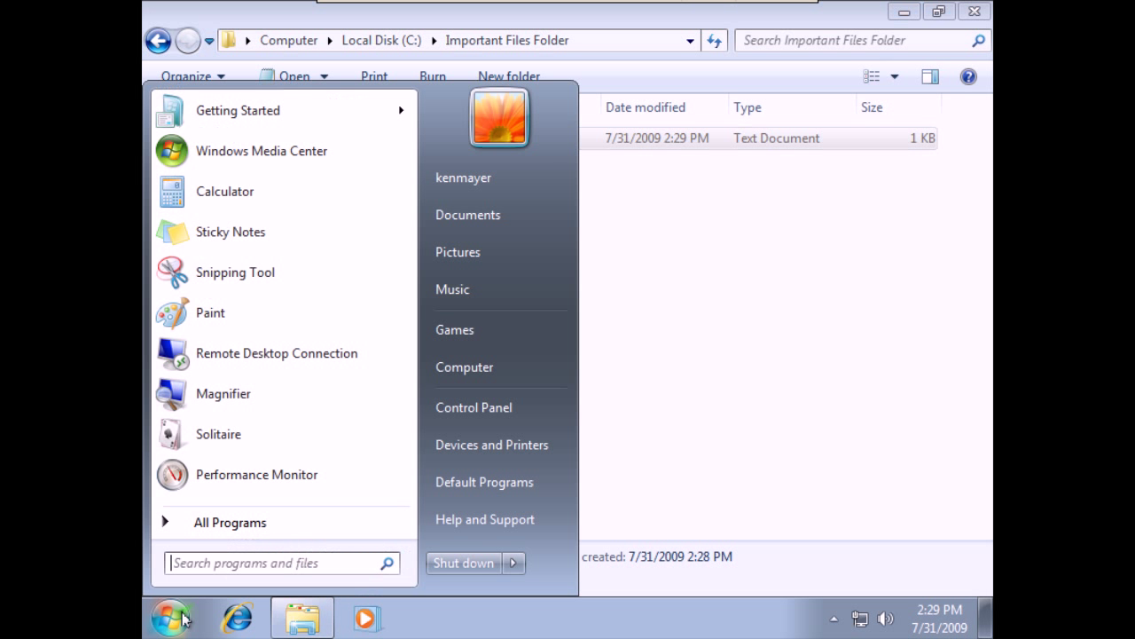
left_click(253, 524)
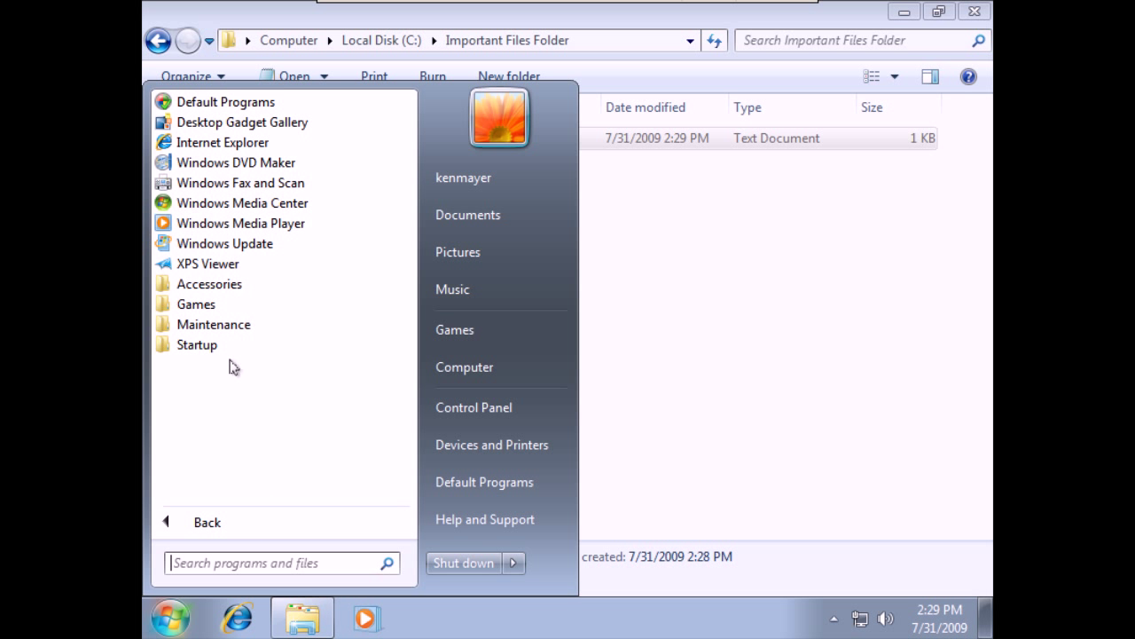
left_click(226, 326)
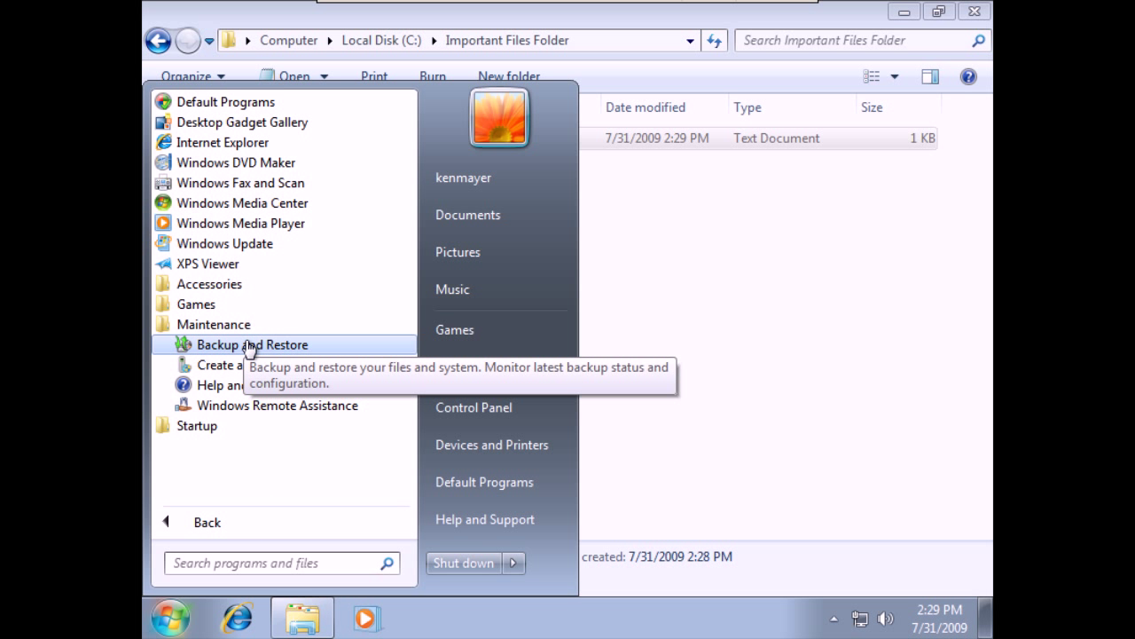
left_click(250, 345)
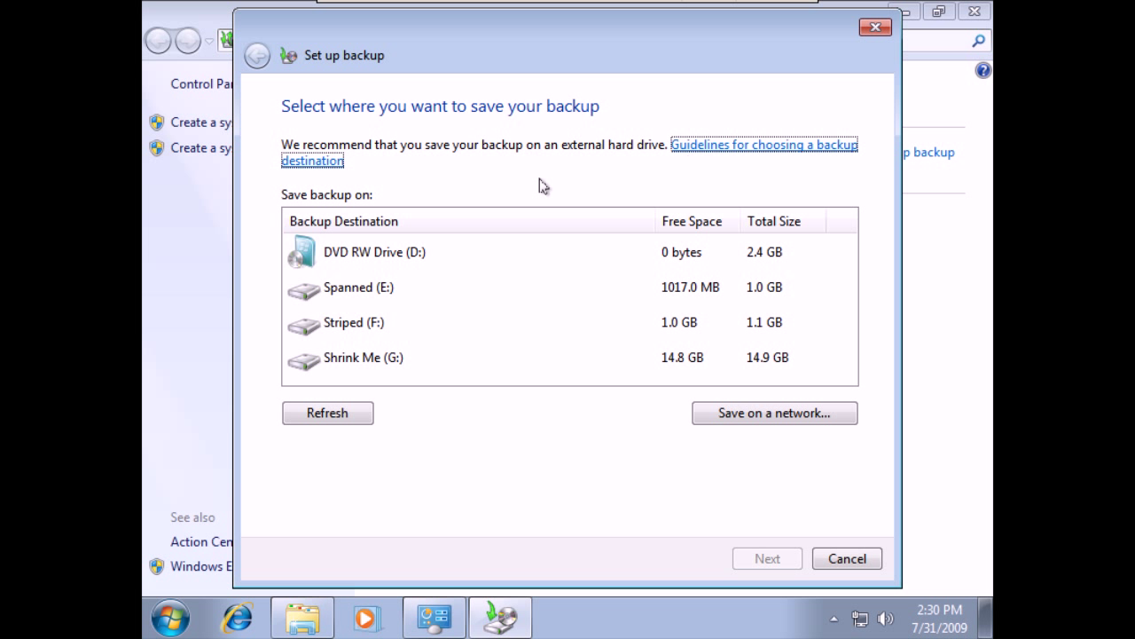
Choose the Shrink Me (G:) drive as the backup destination and continue
left_click(356, 299)
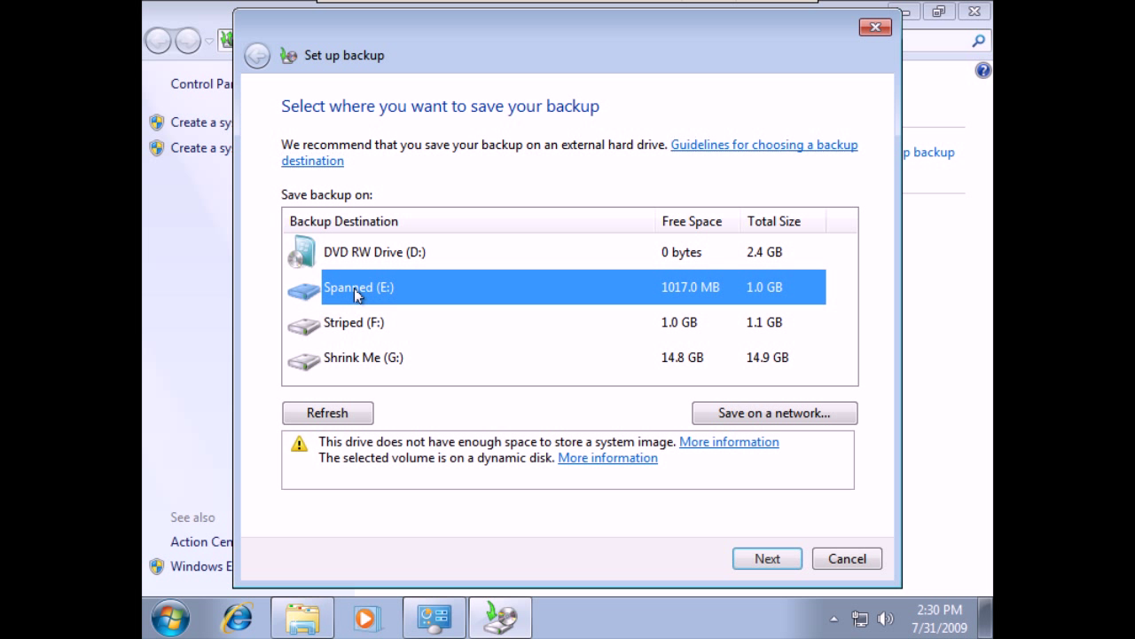
left_click(352, 357)
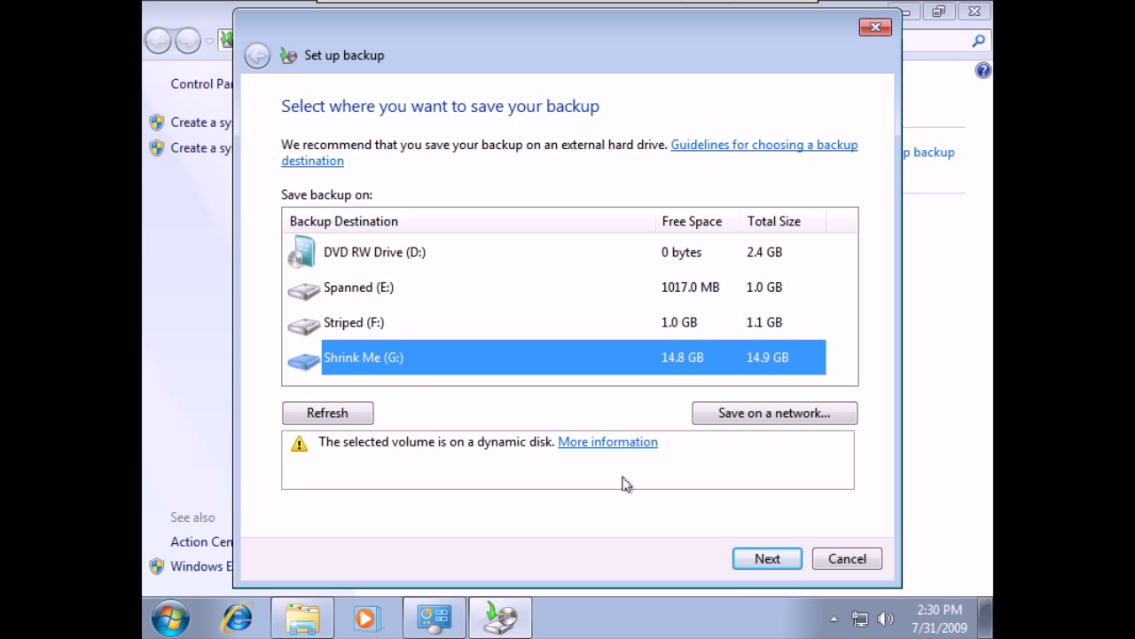
left_click(773, 564)
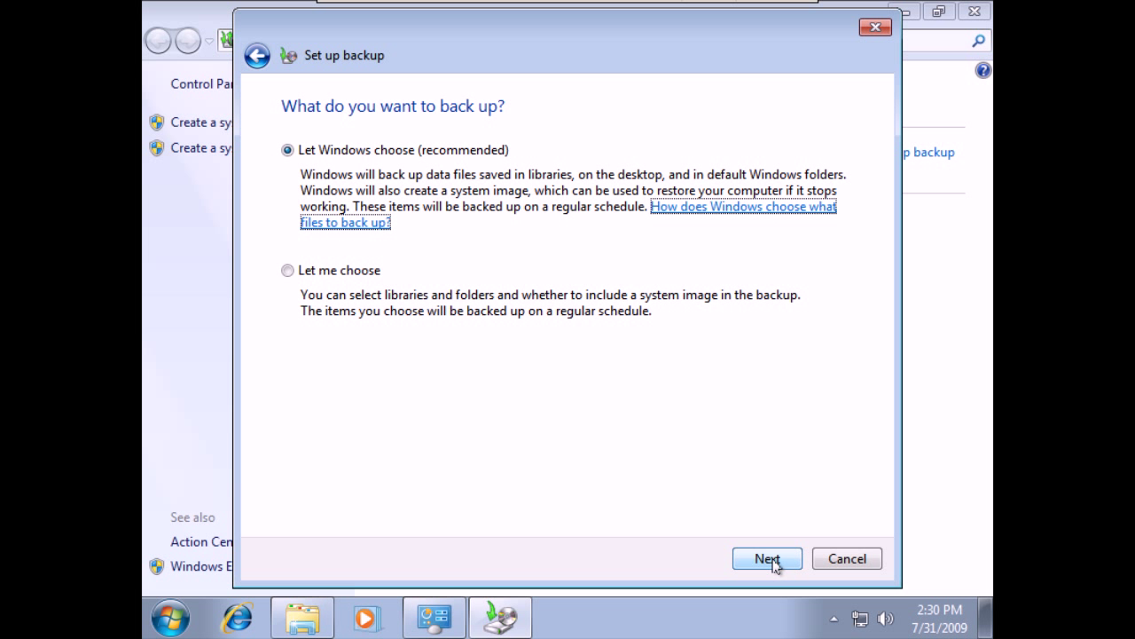
Choose the backup contents manually and exclude the data for newly created users and every user's libraries
left_click(287, 271)
left_click(768, 560)
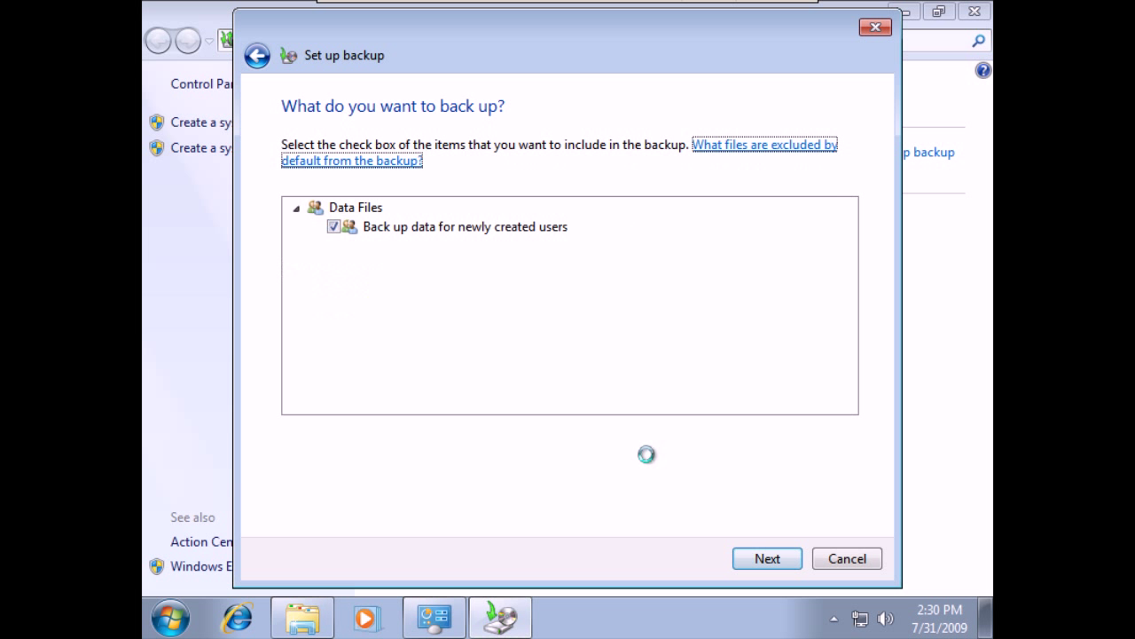
left_click(334, 227)
left_click(333, 246)
left_click(333, 265)
left_click(333, 284)
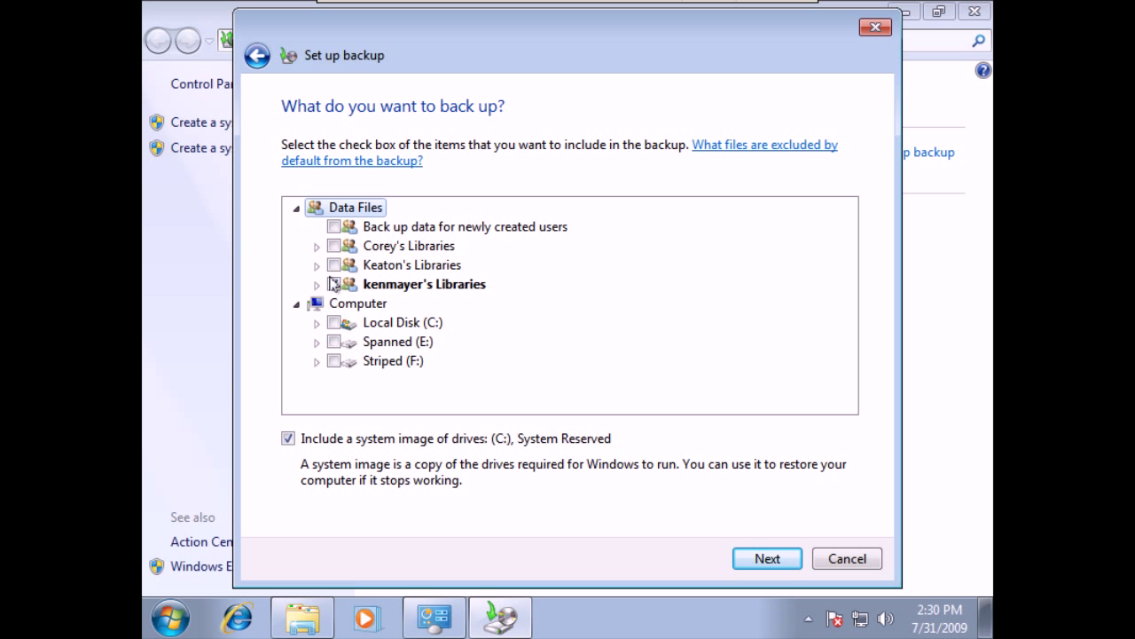
Include Important Files Folder from Local Disk (C:) in the backup and leave out the system image
left_click(317, 323)
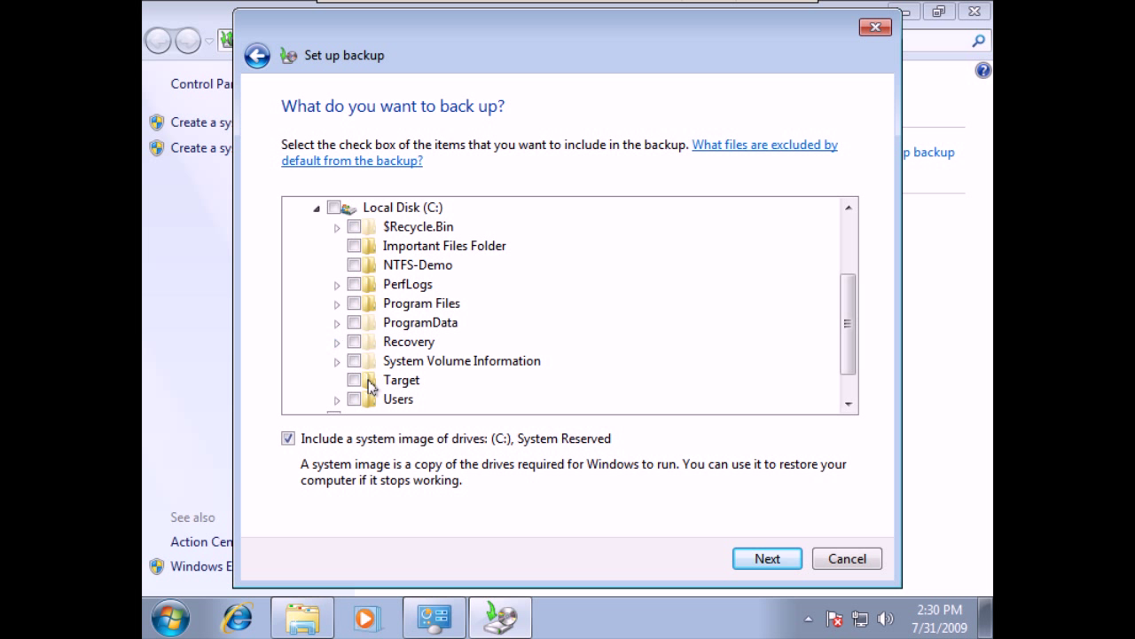
left_click(353, 246)
left_click(289, 439)
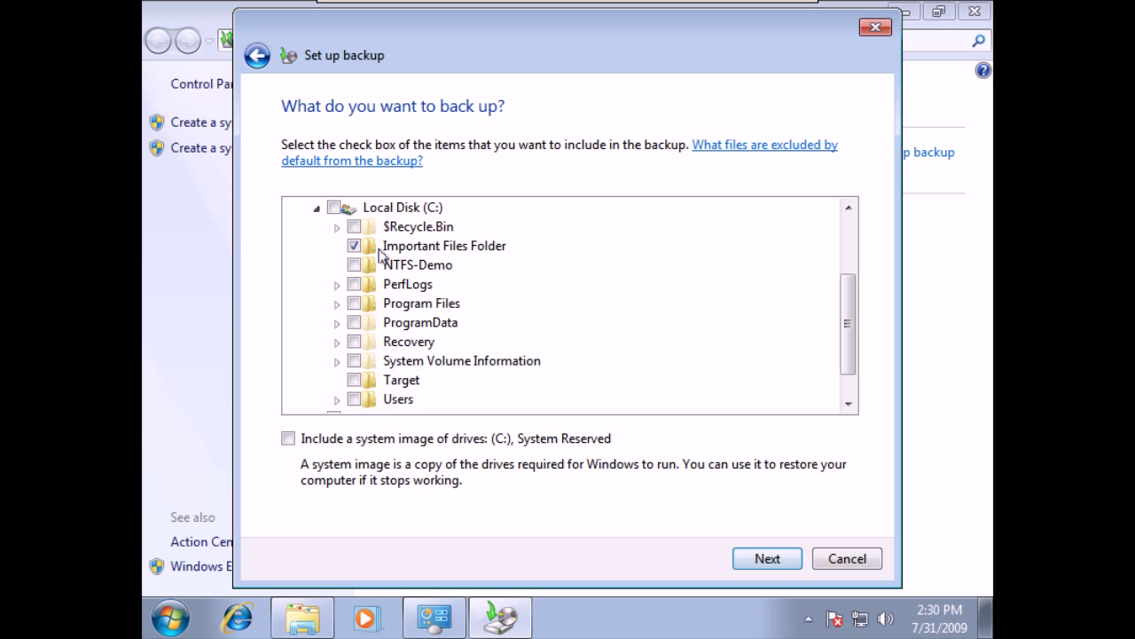
Accept the selected items, save the backup settings and run the backup, viewing its progress details
left_click(767, 559)
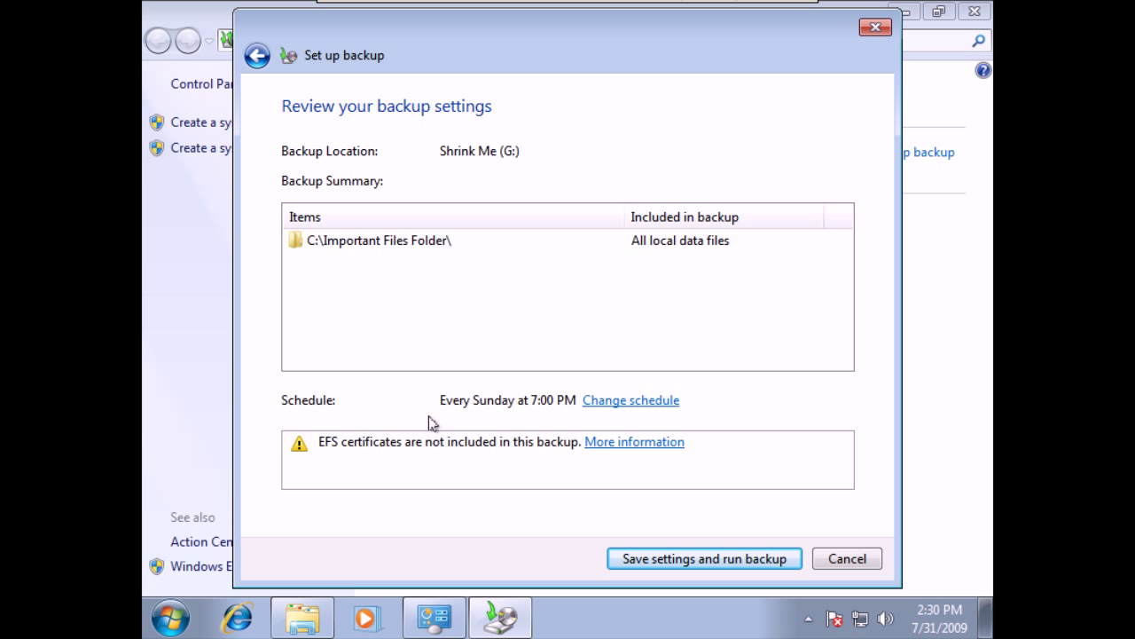
left_click(705, 559)
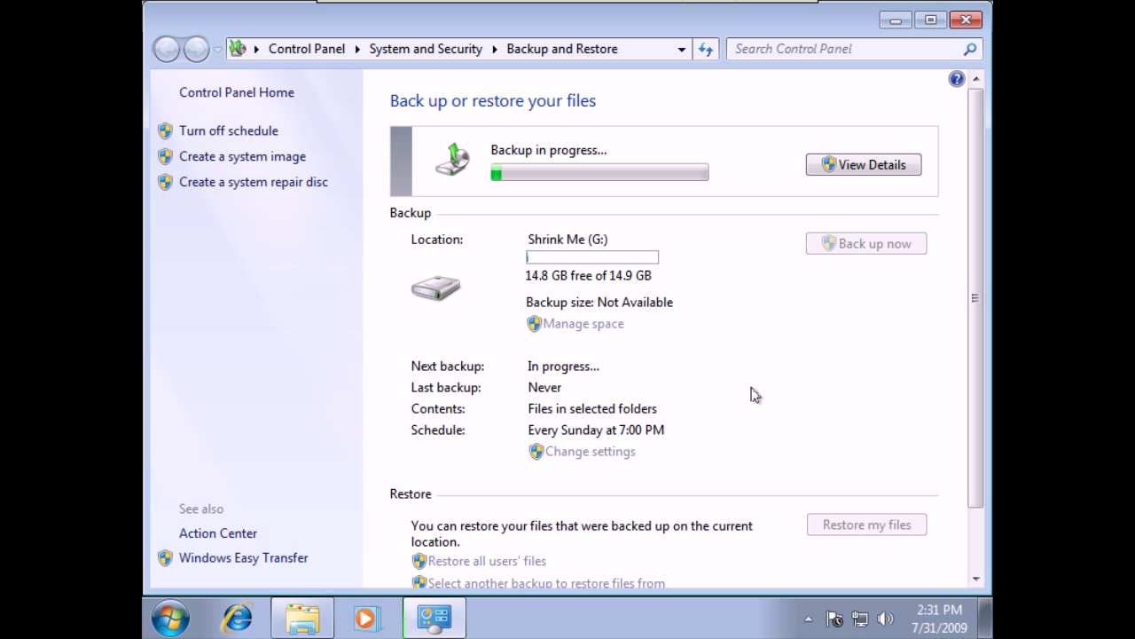
left_click(839, 169)
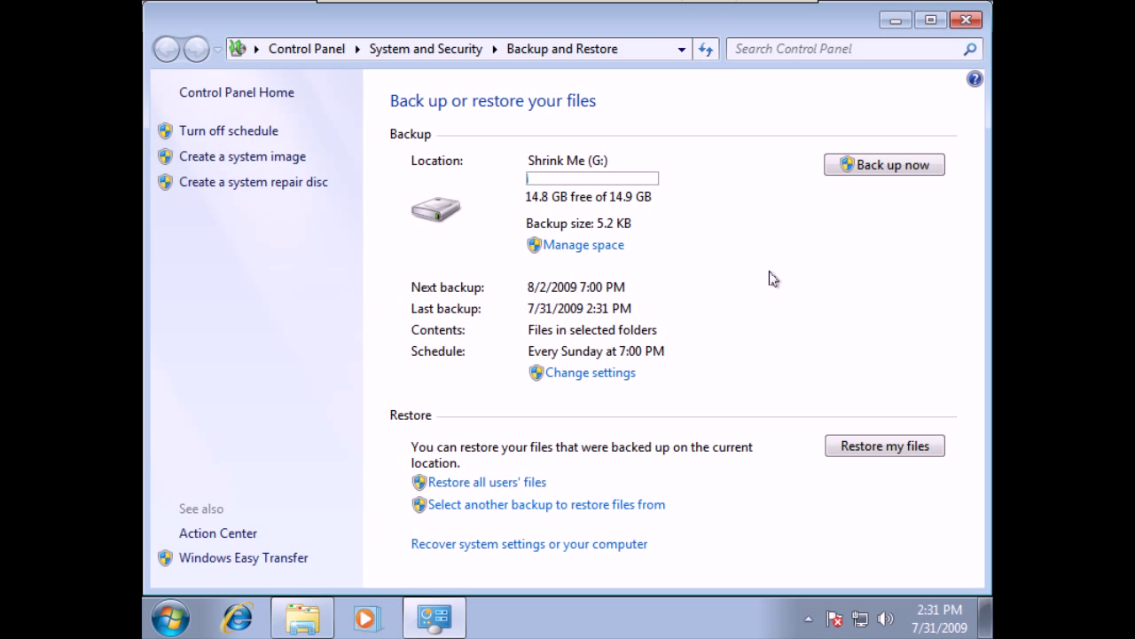
Minimize the Backup and Restore window and delete Important File from Important Files Folder, moving it to the Recycle Bin
left_click(893, 20)
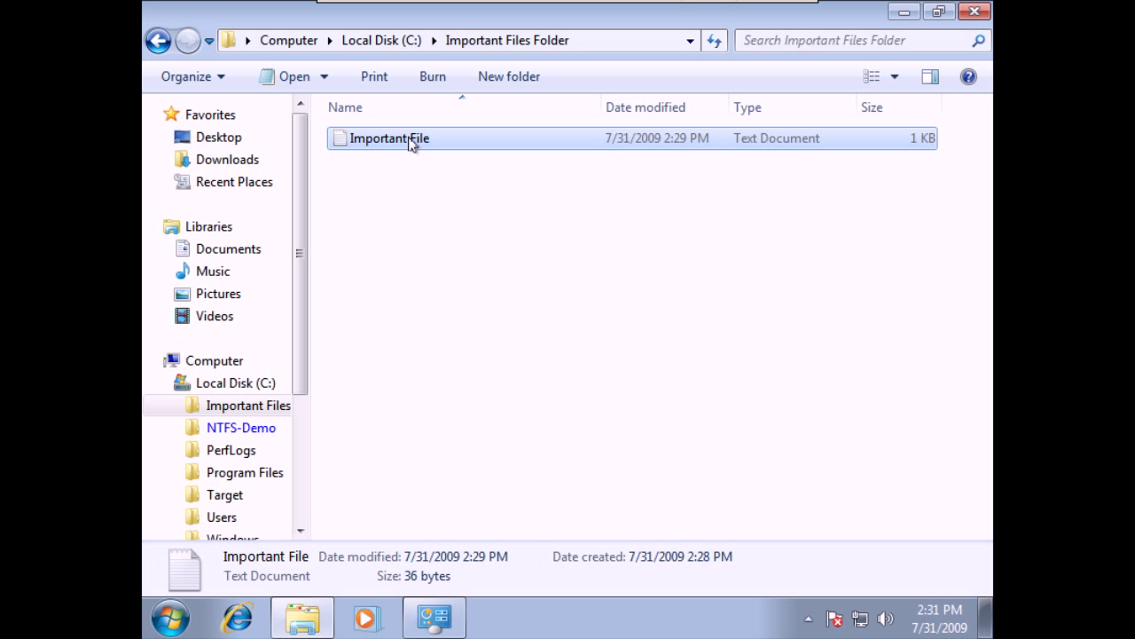
right_click(410, 144)
left_click(464, 388)
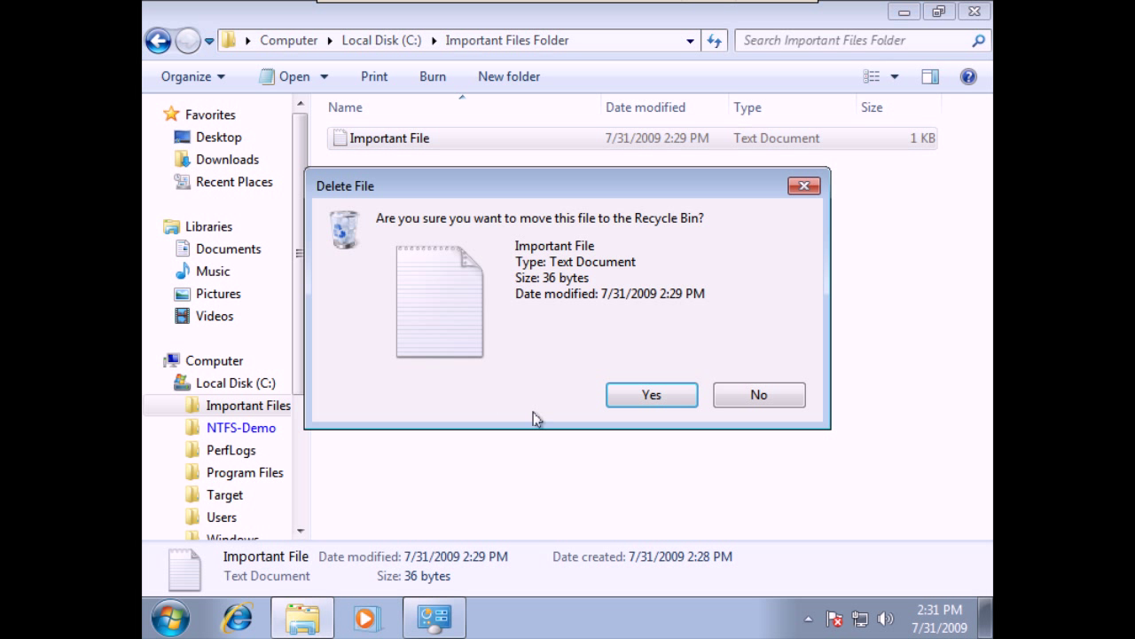
left_click(651, 395)
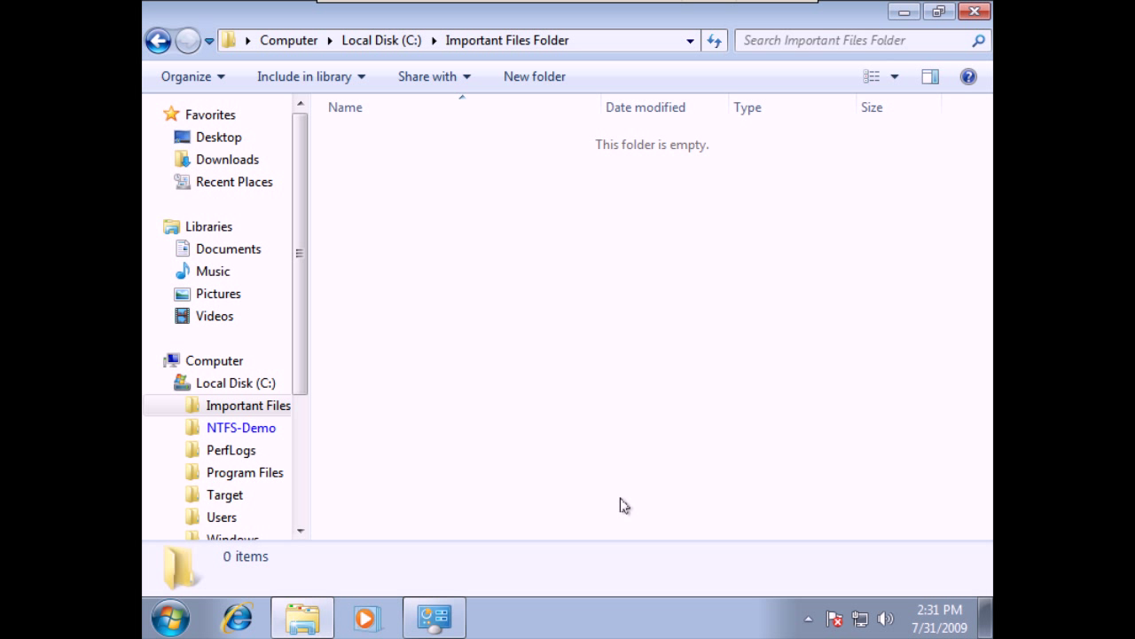
Return to Backup and Restore, start restoring files, and add Important File from Important Files Folder in the backup of C:
left_click(435, 617)
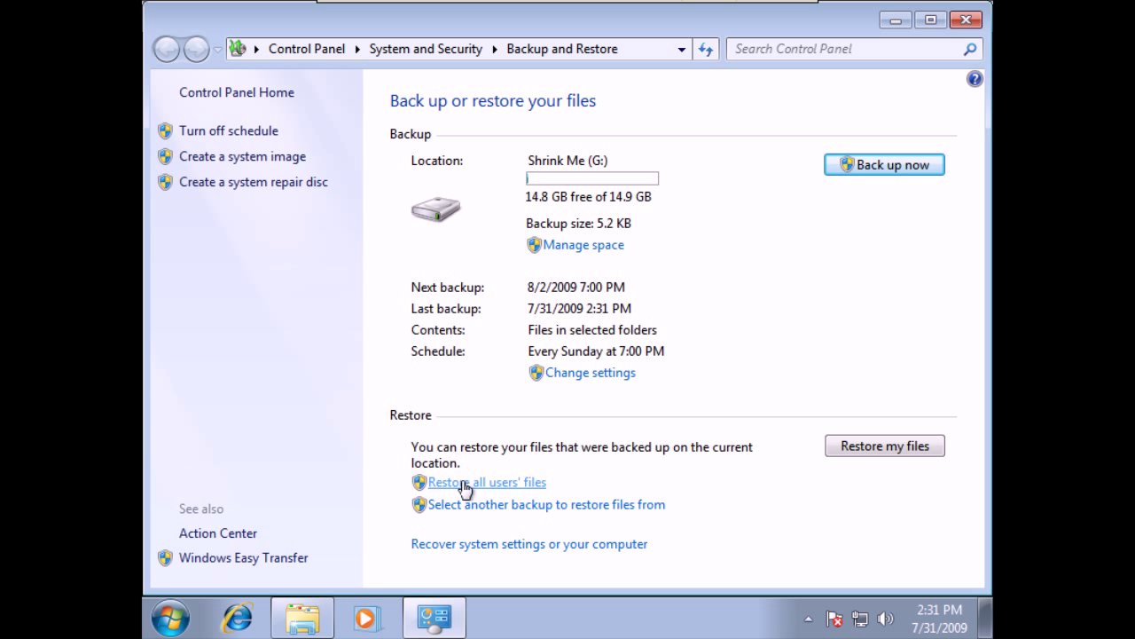
left_click(859, 446)
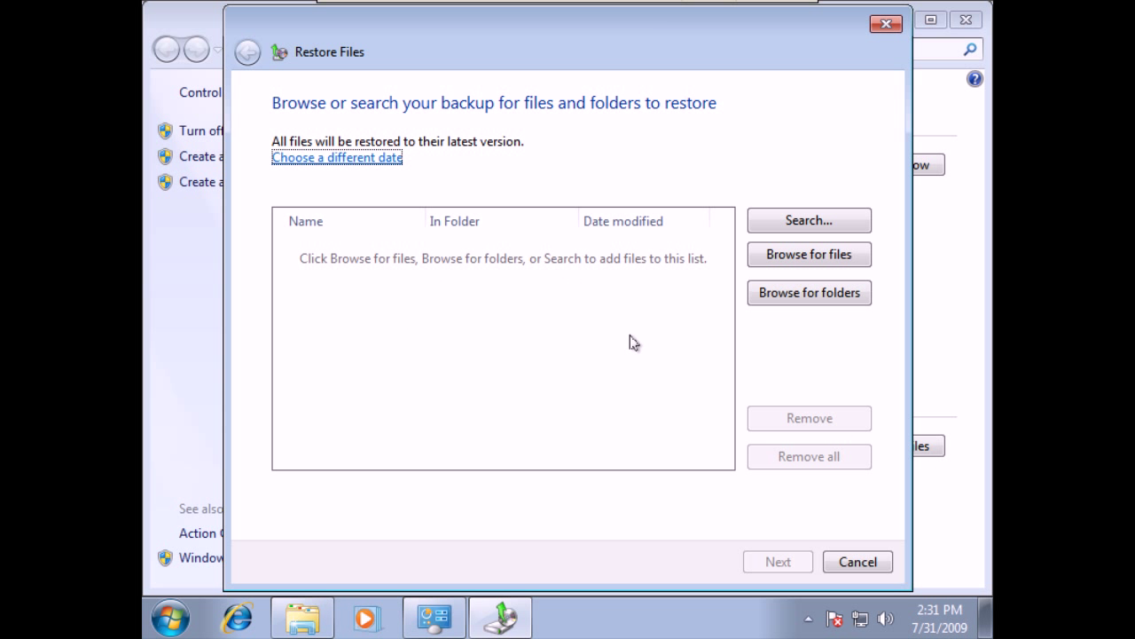
left_click(793, 264)
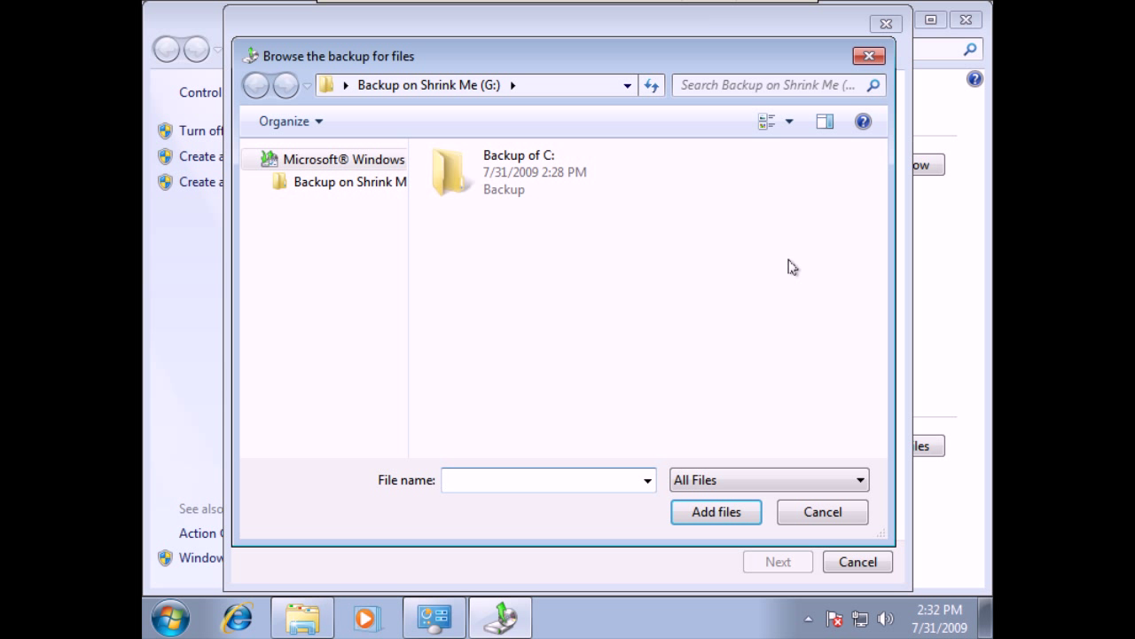
double_click(514, 171)
double_click(514, 172)
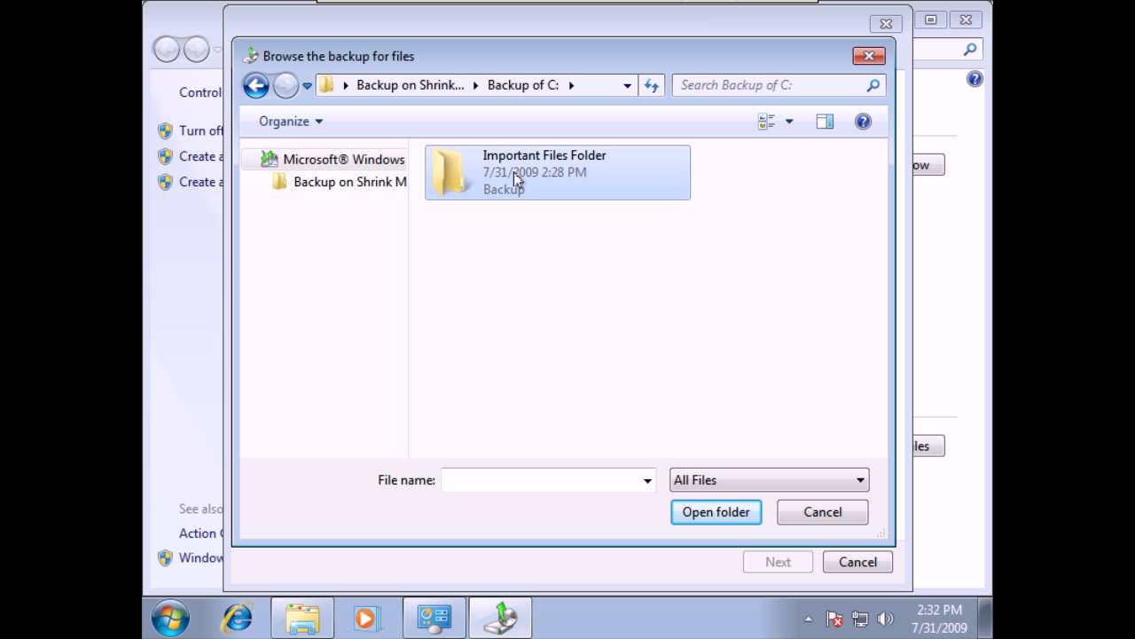
left_click(515, 172)
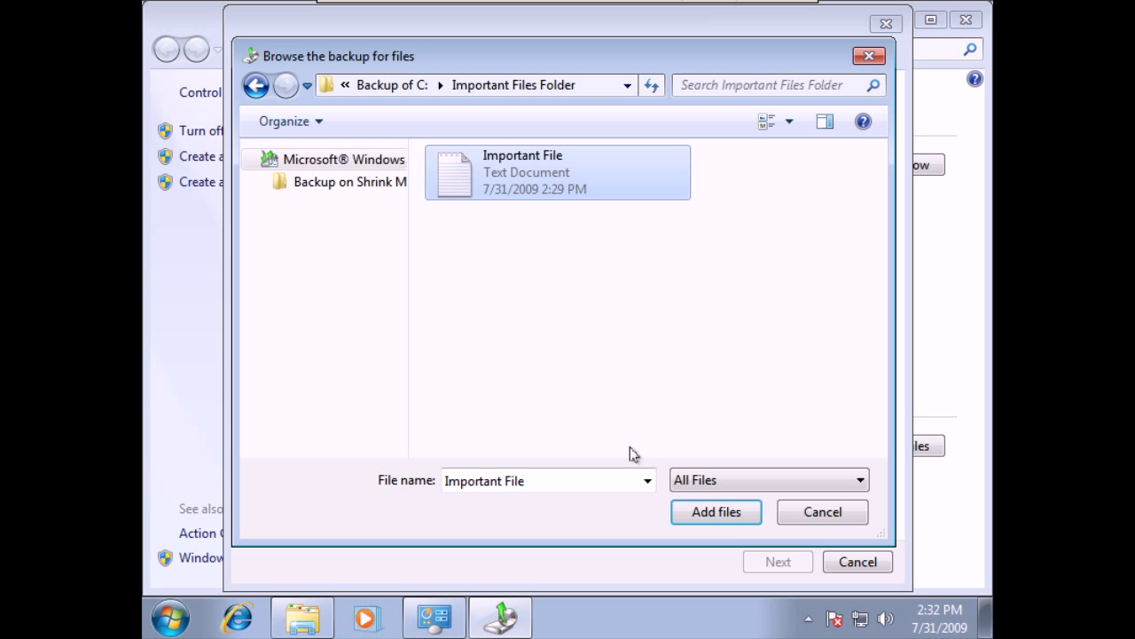
left_click(717, 512)
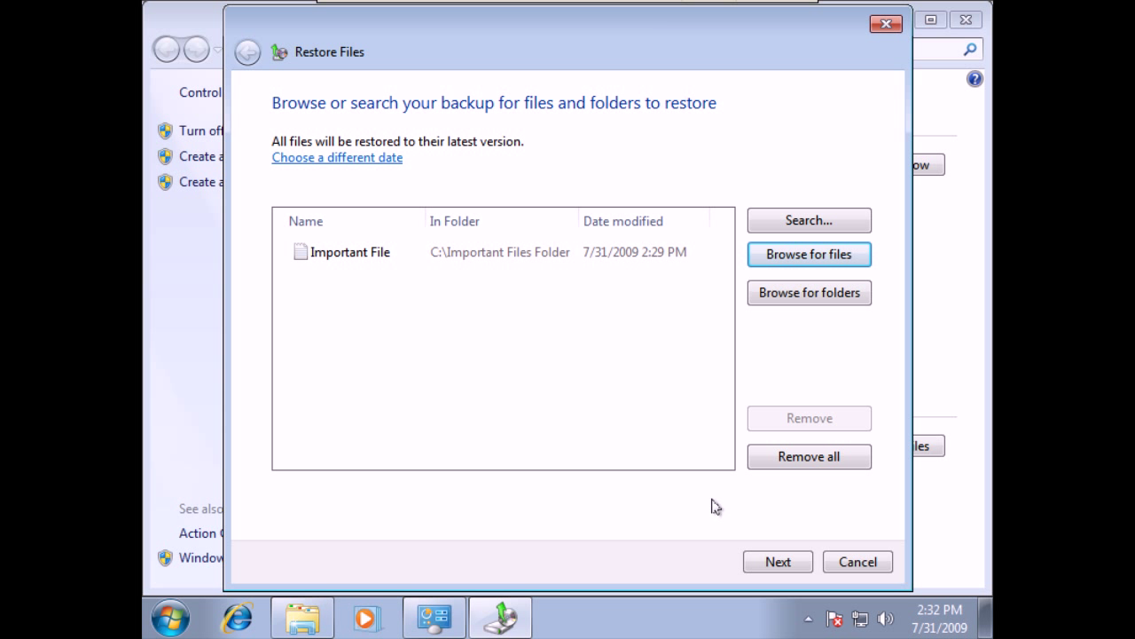
Restore Important File to its original location, close the Backup and Restore windows, and select the restored file in Important Files Folder
left_click(778, 562)
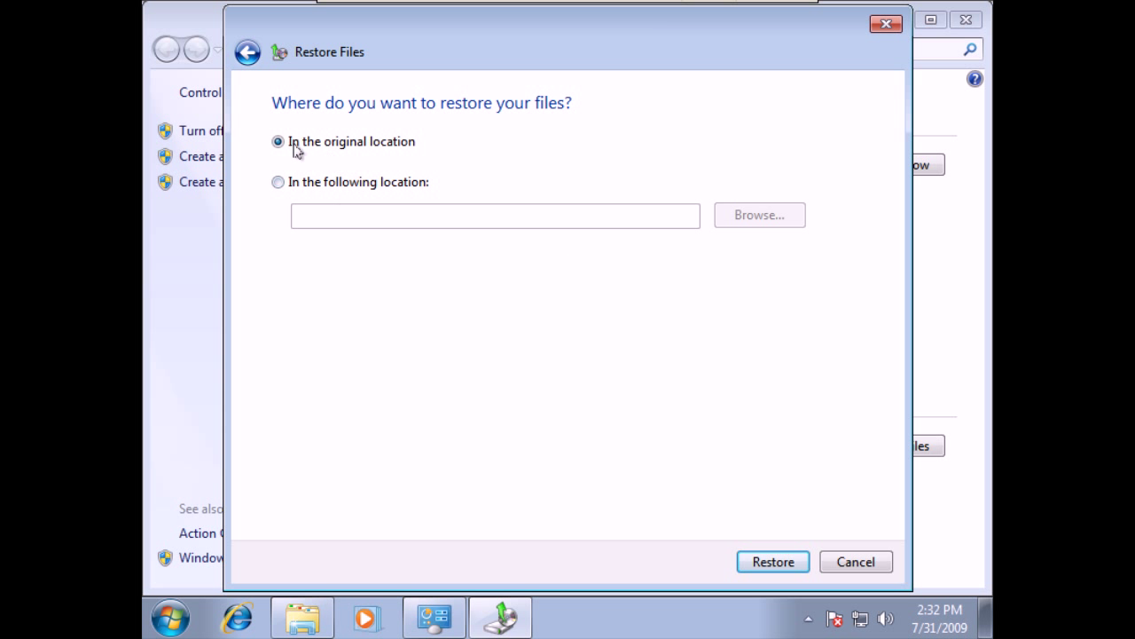
left_click(768, 563)
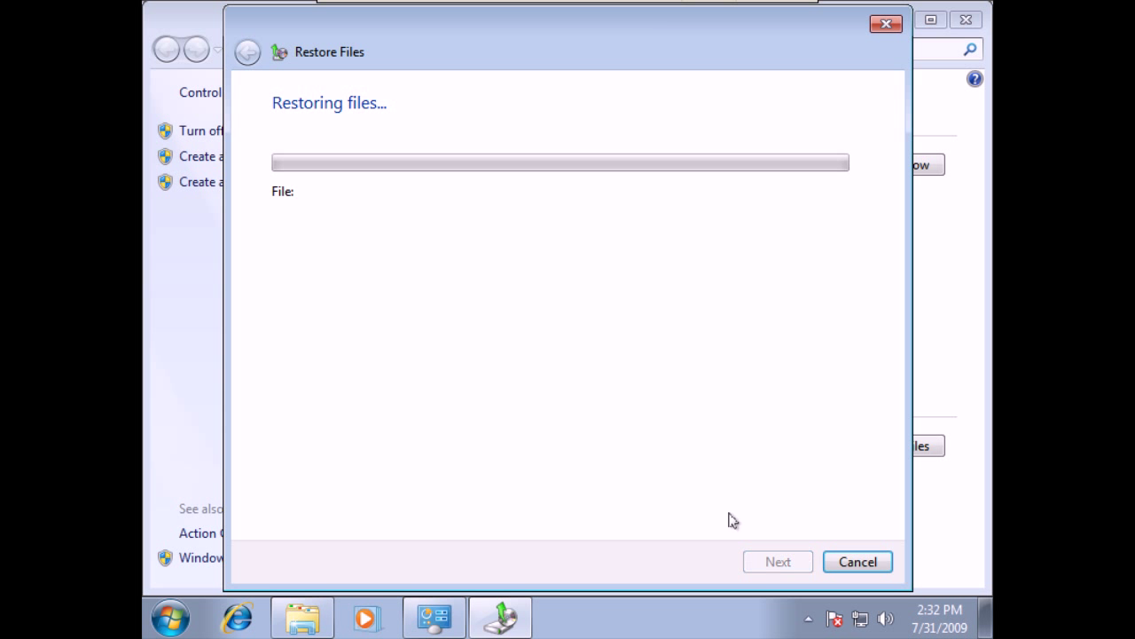
left_click(856, 561)
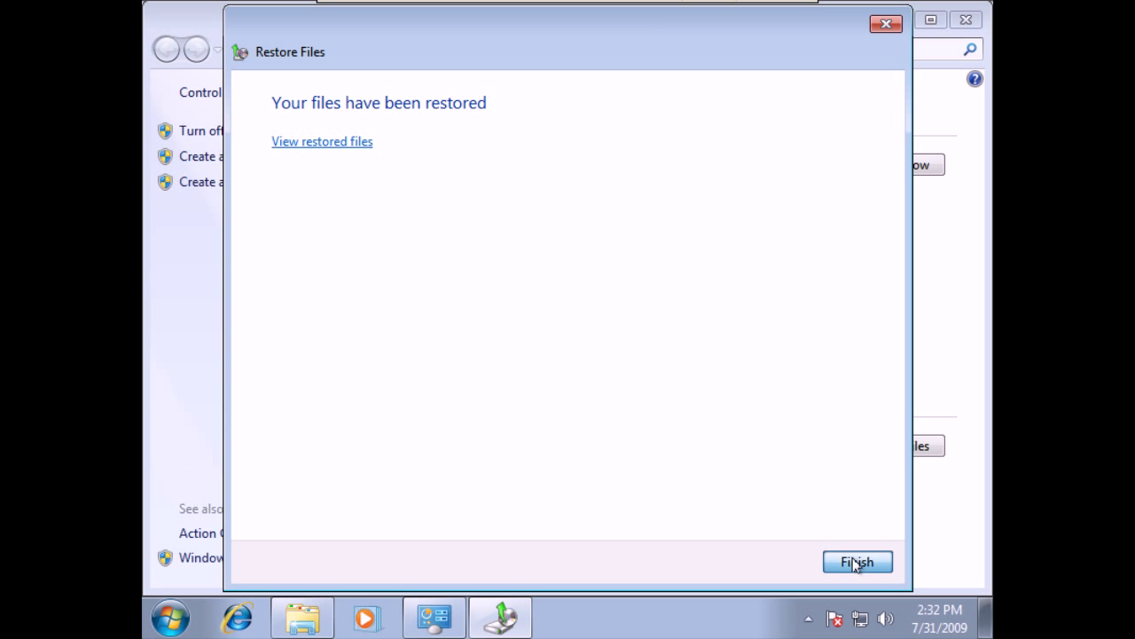
left_click(971, 22)
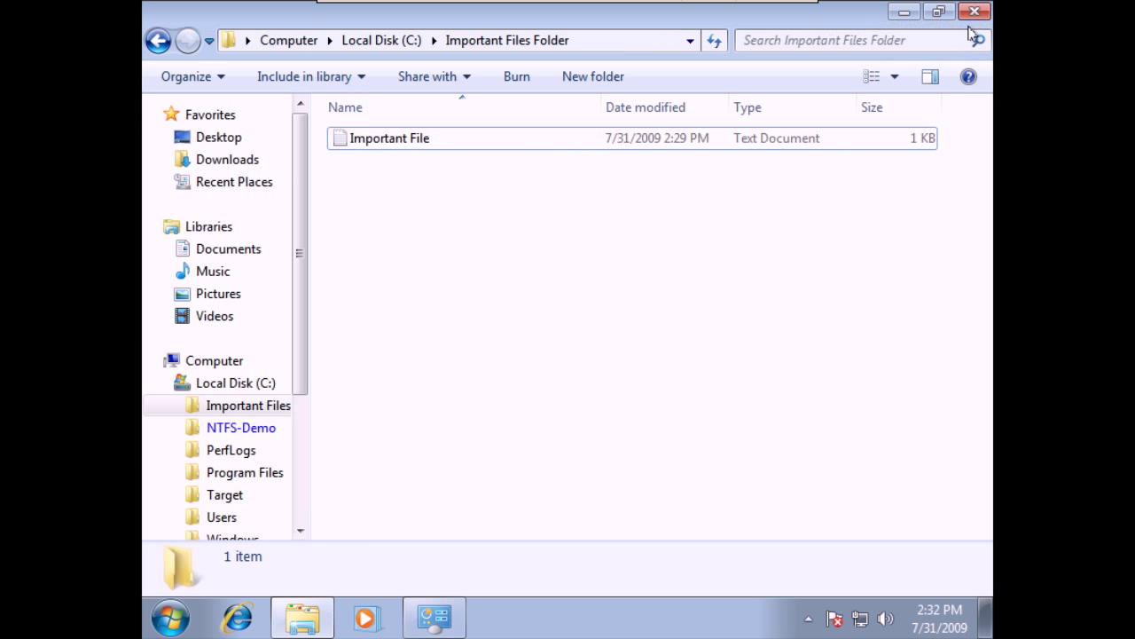
left_click(395, 142)
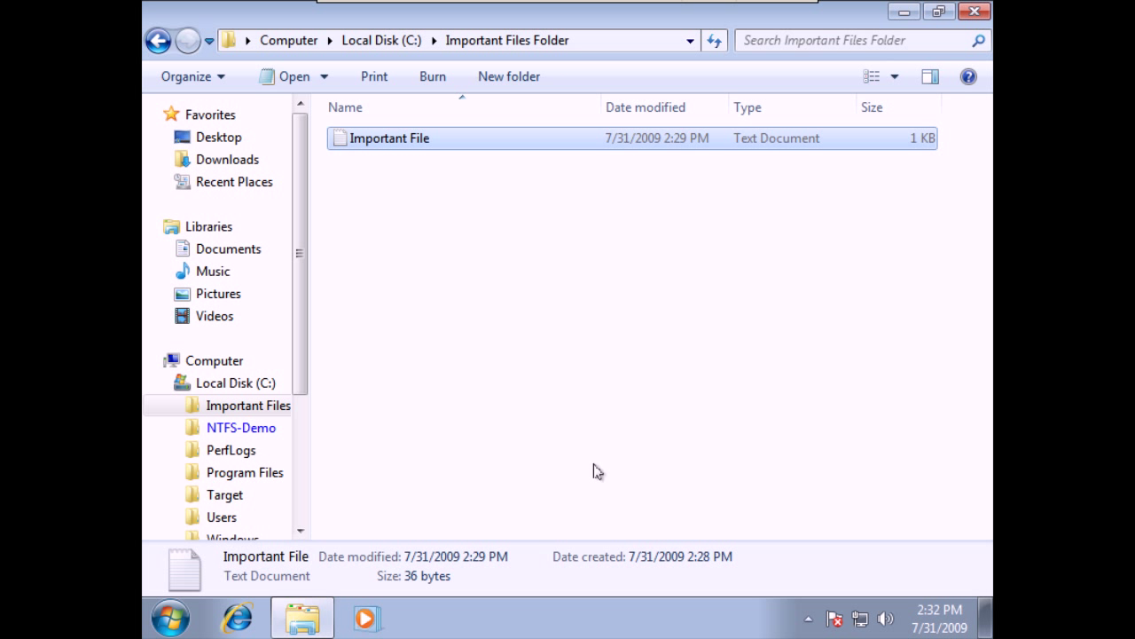